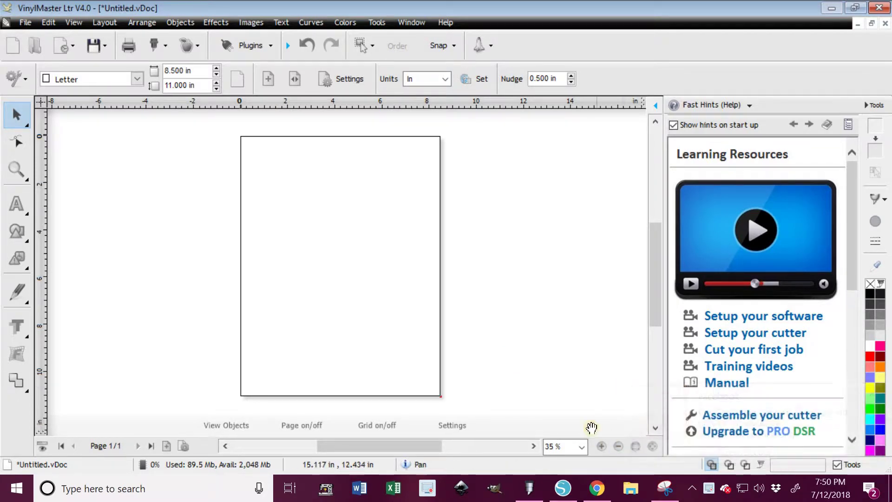
Switch to Chrome and load google.com in the tab showing the YouTube video
{"action": "key", "text": "alt+Tab"}
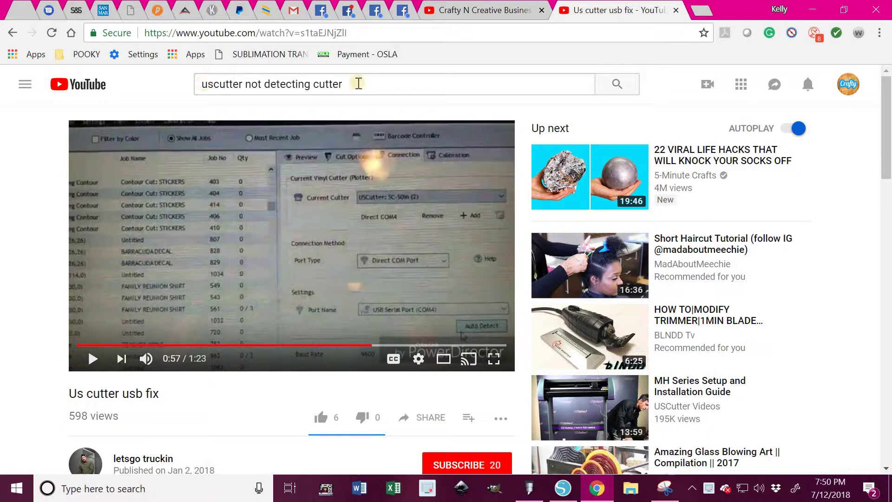
{"action": "left_click", "coordinate": [479, 35]}
{"action": "type", "text": "google.com"}
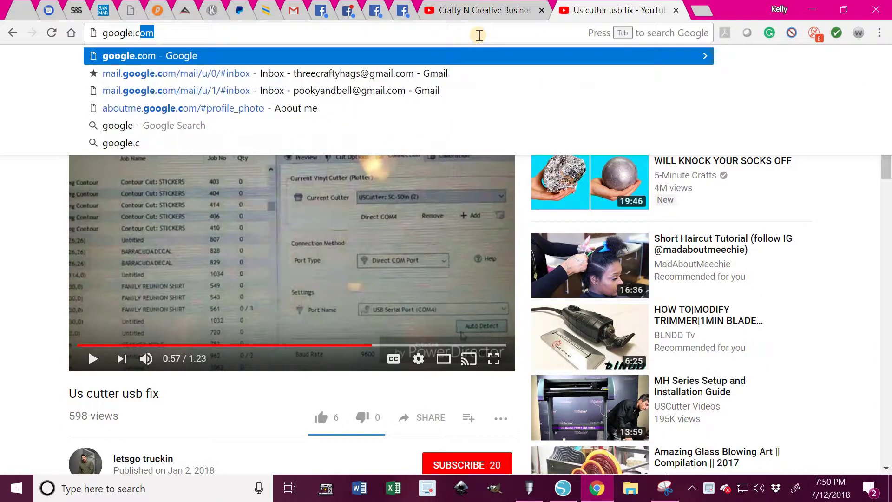
{"action": "key", "text": "Return"}
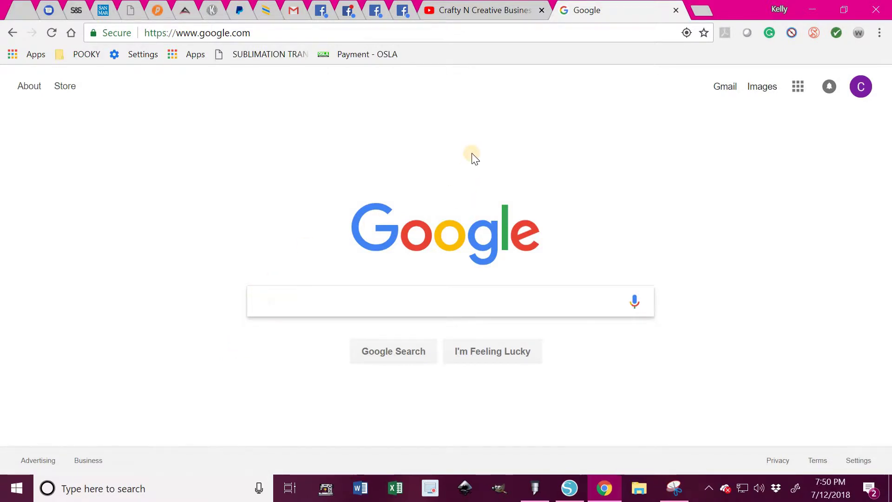
Search Google Images for 'mermaid clipart' filtered to Black and white
{"action": "type", "text": "mermaid"}
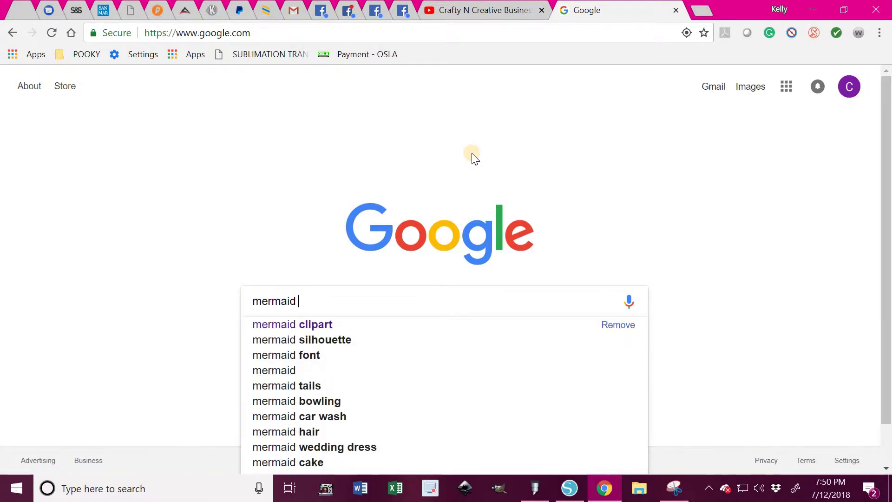
{"action": "type", "text": " clipart"}
{"action": "key", "text": "Return"}
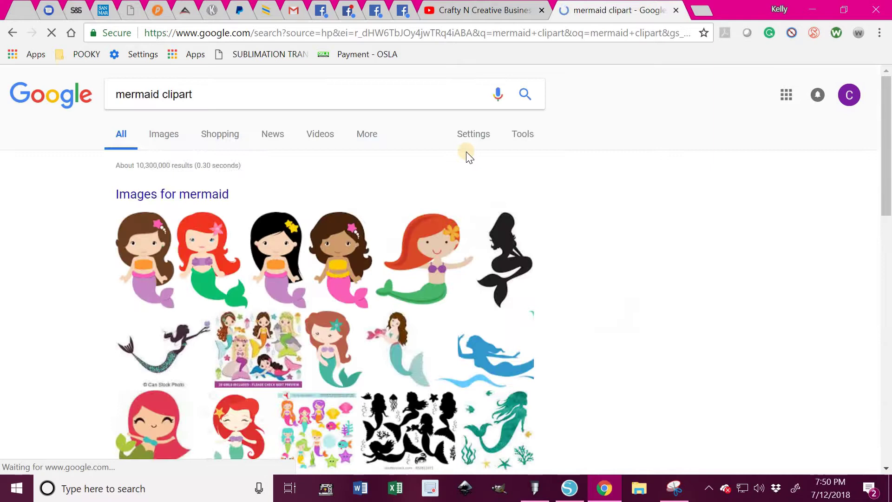
{"action": "left_click", "coordinate": [160, 135]}
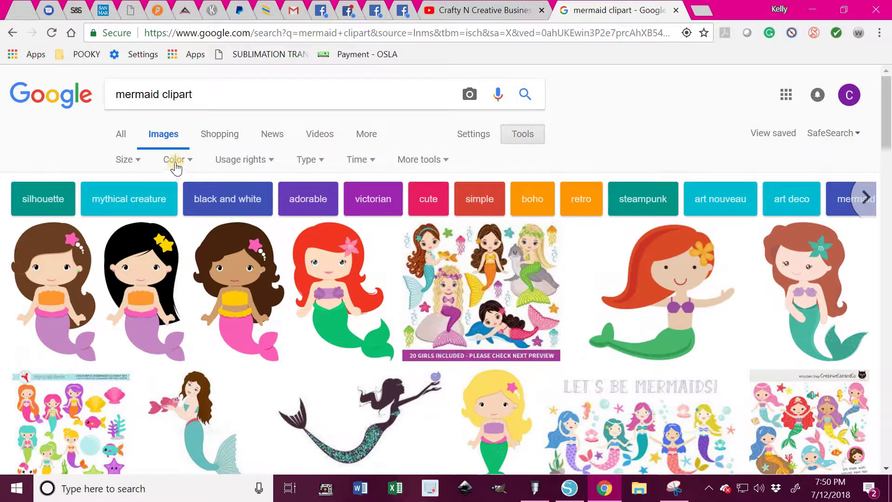
{"action": "left_click", "coordinate": [176, 160]}
{"action": "left_click", "coordinate": [182, 228]}
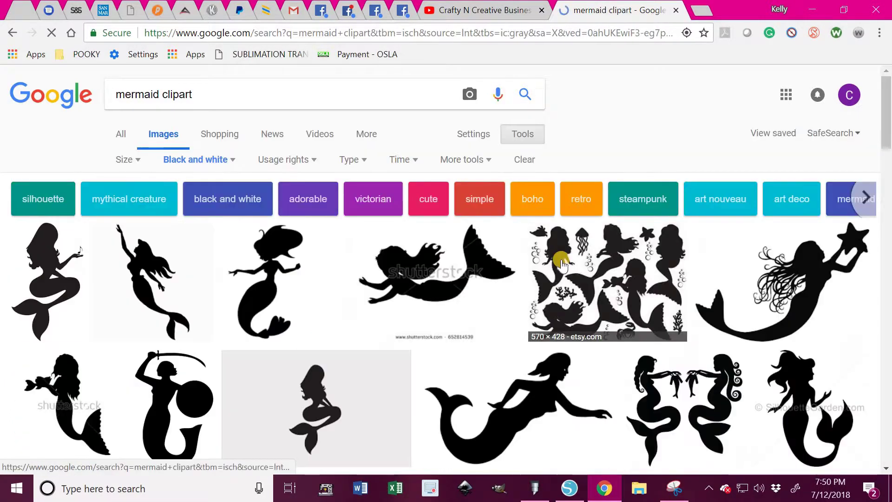
{"action": "scroll", "coordinate": [562, 265], "scroll_direction": "down", "scroll_amount": 1}
{"action": "scroll", "coordinate": [563, 260], "scroll_direction": "down", "scroll_amount": 1}
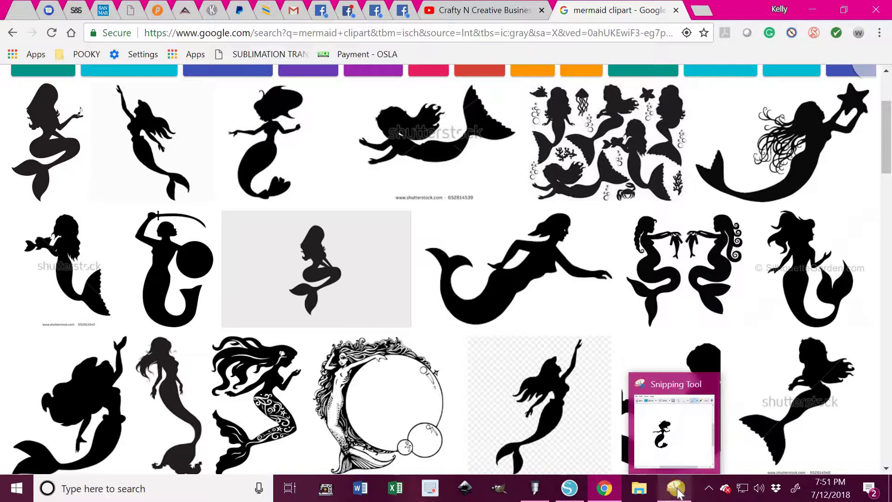
Snip the third mermaid silhouette in the top row and copy the snip to the clipboard
{"action": "left_click", "coordinate": [678, 494]}
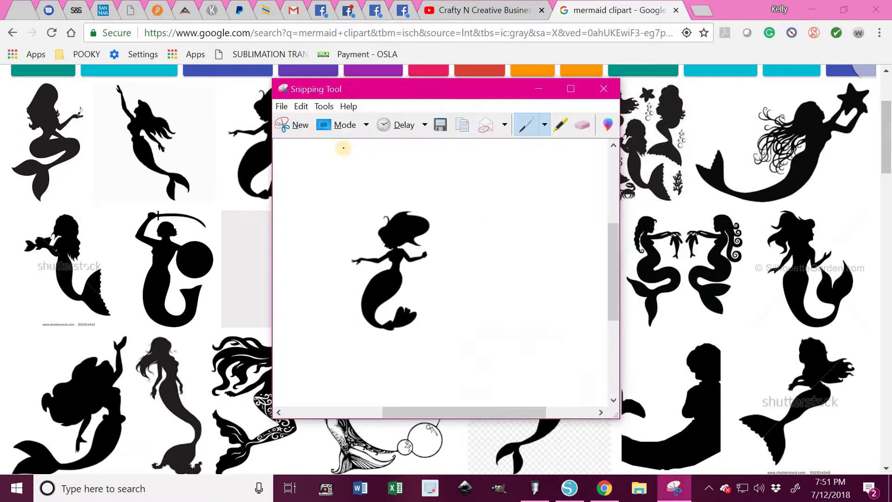
{"action": "left_click", "coordinate": [292, 126]}
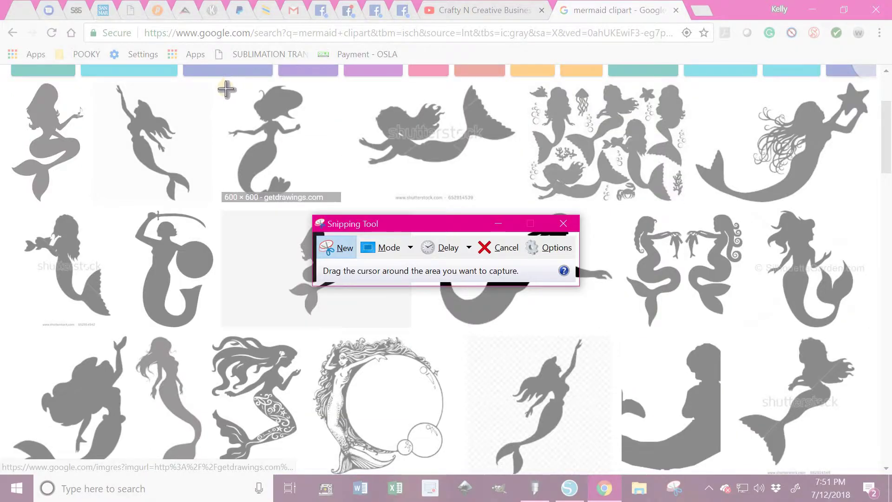
{"action": "left_click_drag", "start_coordinate": [223, 81], "coordinate": [294, 184]}
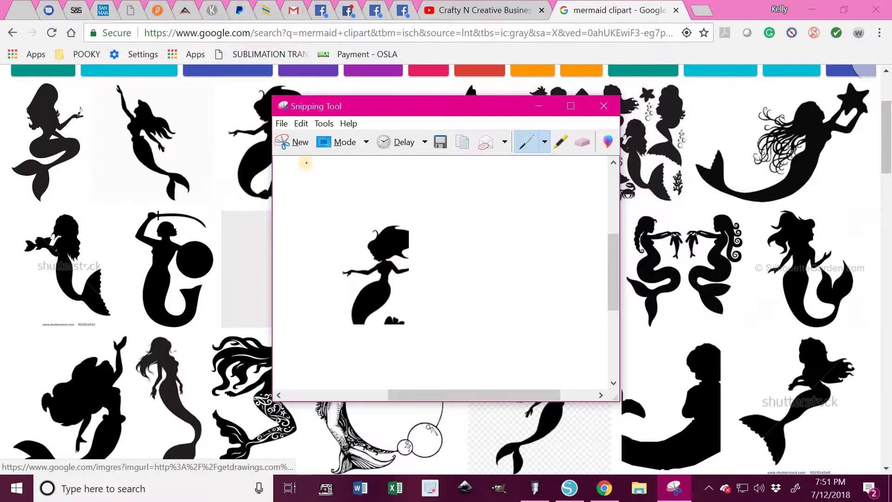
{"action": "left_click", "coordinate": [292, 144]}
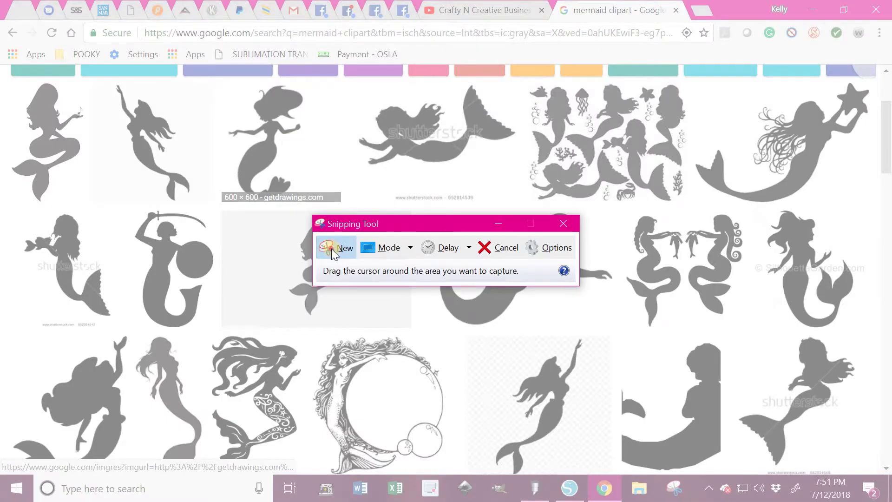
{"action": "key", "text": "Escape"}
{"action": "left_click", "coordinate": [331, 250]}
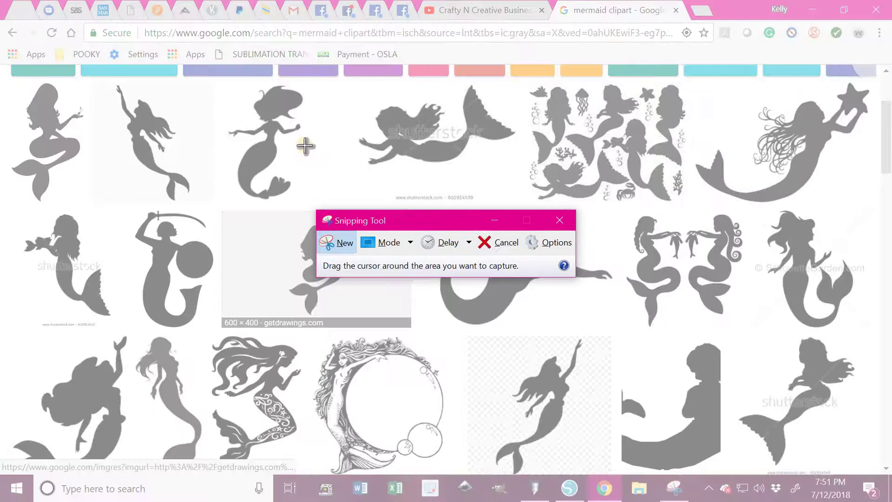
{"action": "left_click_drag", "start_coordinate": [208, 79], "coordinate": [325, 204]}
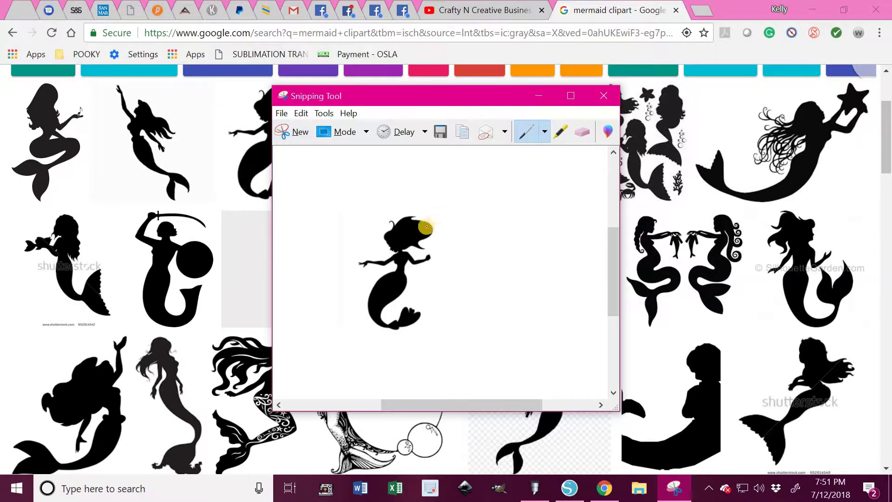
{"action": "right_click", "coordinate": [418, 239]}
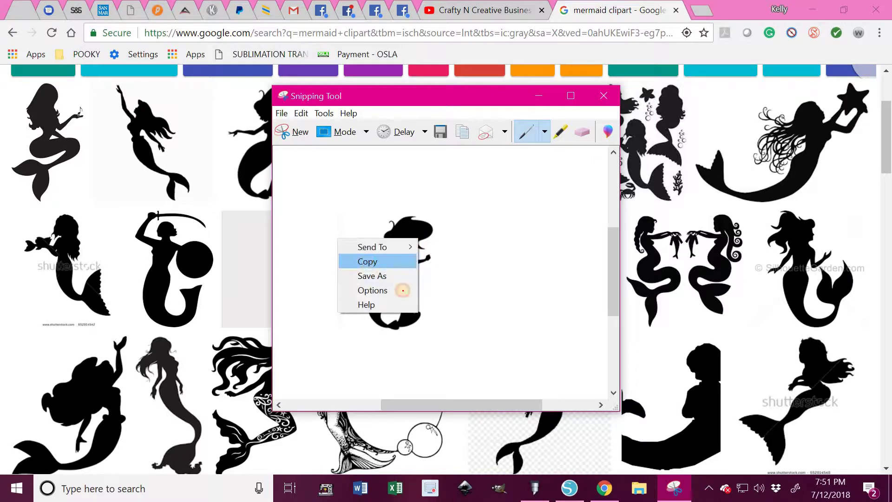
{"action": "left_click", "coordinate": [369, 259]}
Paste the mermaid snip onto the VinylMaster page, enlarge it, then delete it
{"action": "left_click", "coordinate": [534, 488]}
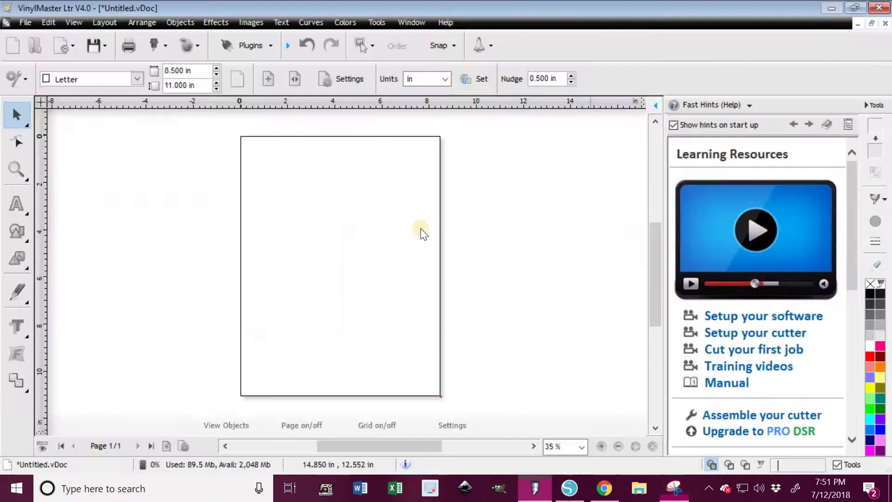
{"action": "right_click", "coordinate": [239, 263]}
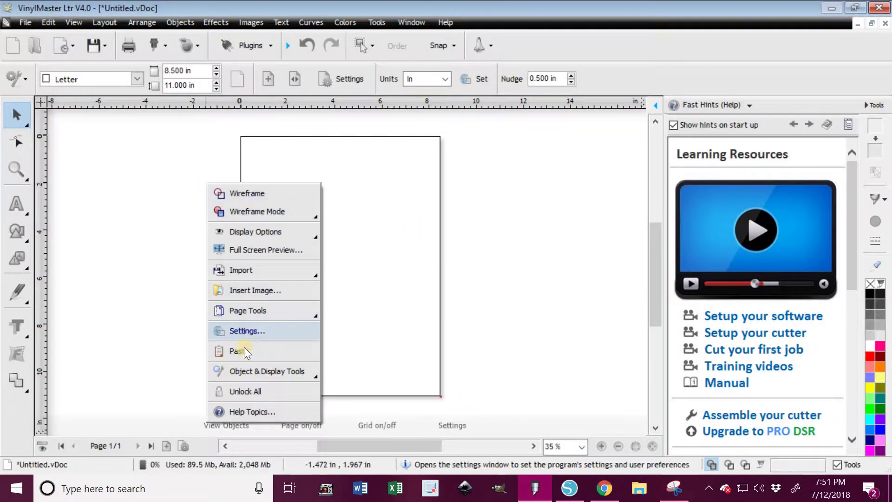
{"action": "left_click", "coordinate": [244, 349]}
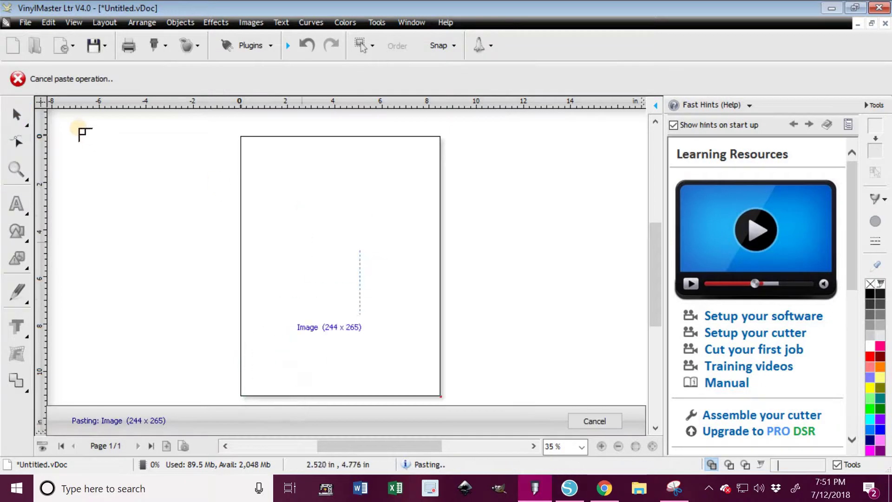
{"action": "left_click", "coordinate": [138, 149]}
{"action": "left_click_drag", "start_coordinate": [205, 220], "coordinate": [179, 272]}
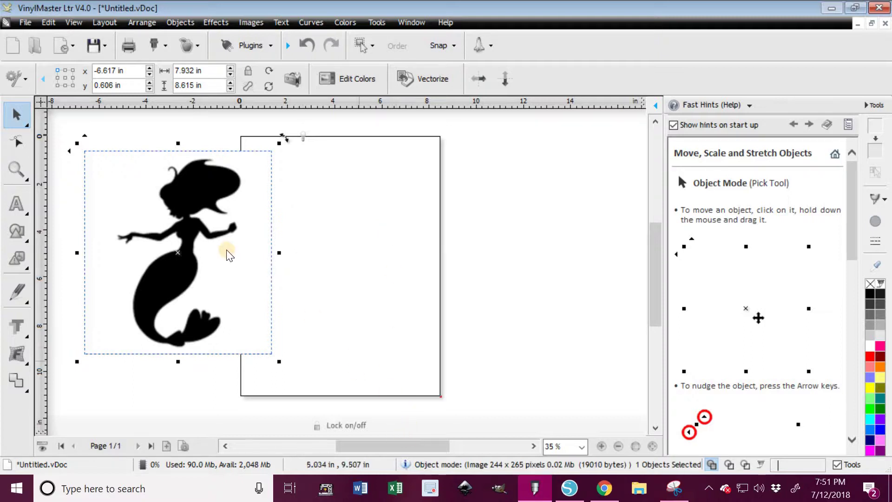
{"action": "key", "text": "Delete"}
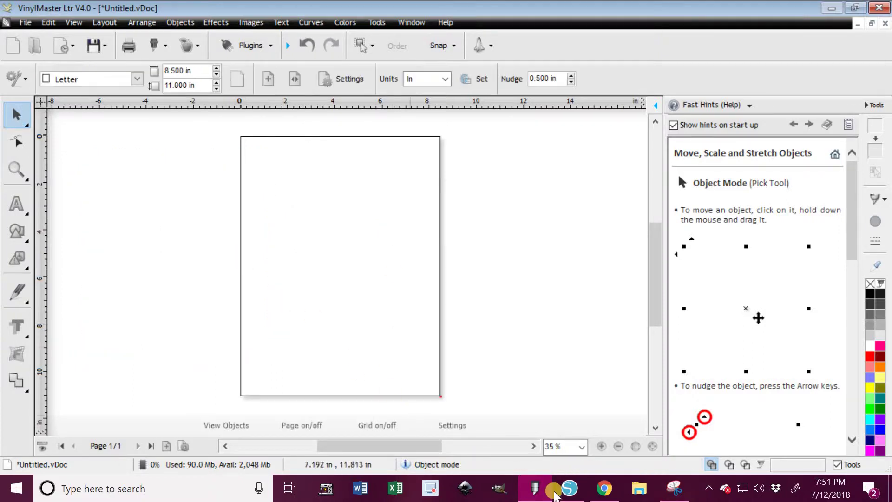
Copy a mermaid image from the Chrome clipart results
{"action": "key", "text": "alt+Tab"}
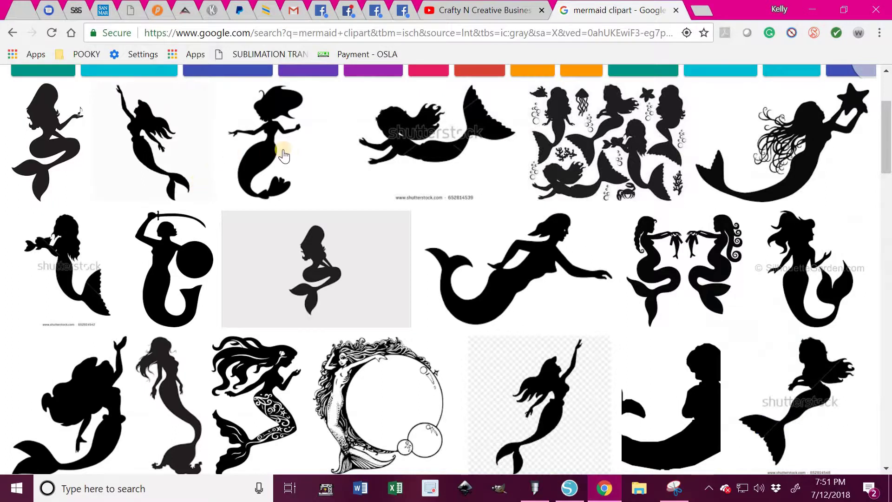
{"action": "right_click", "coordinate": [270, 143]}
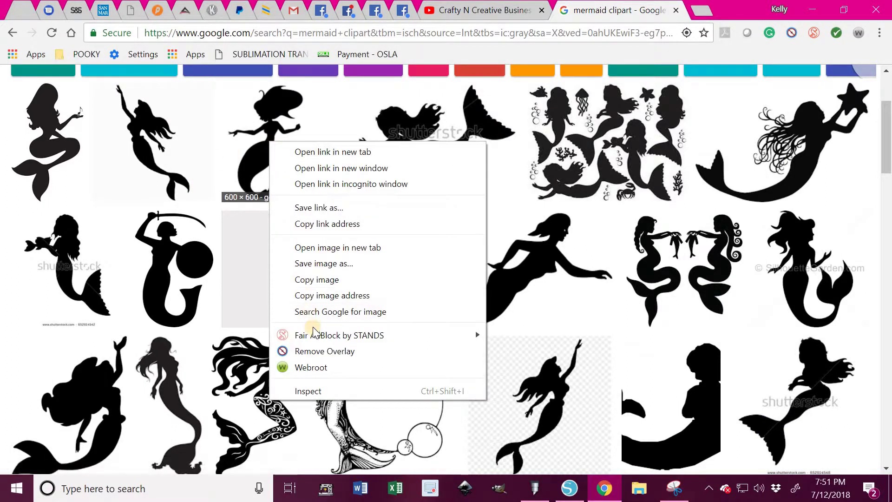
{"action": "left_click", "coordinate": [375, 295]}
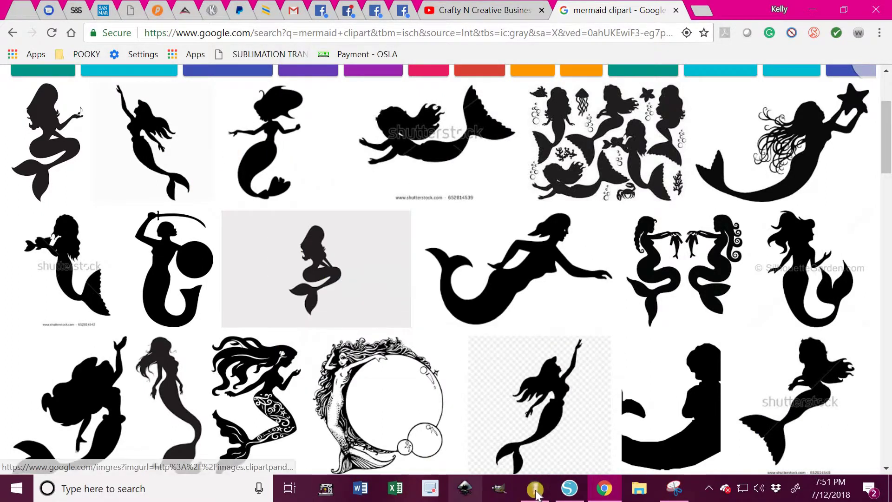
Paste the copied mermaid image onto the VinylMaster Letter page
{"action": "left_click", "coordinate": [535, 488]}
{"action": "left_click", "coordinate": [270, 192]}
{"action": "right_click", "coordinate": [269, 192]}
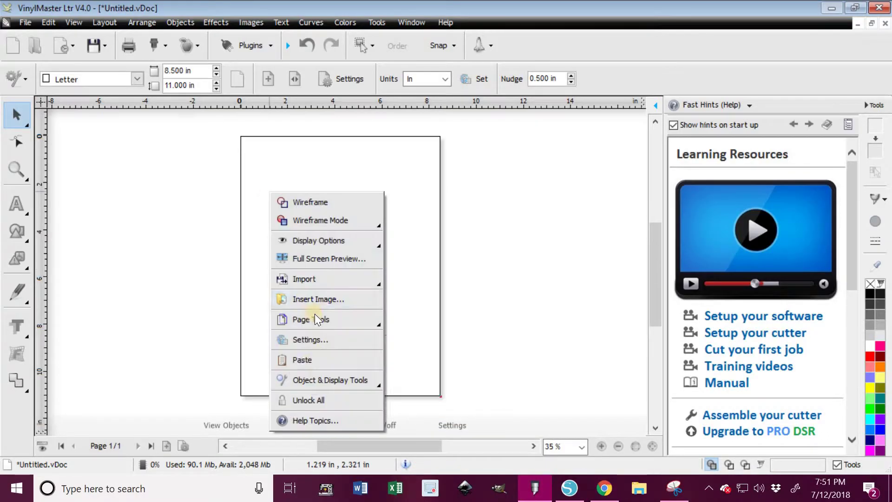
{"action": "left_click", "coordinate": [306, 364]}
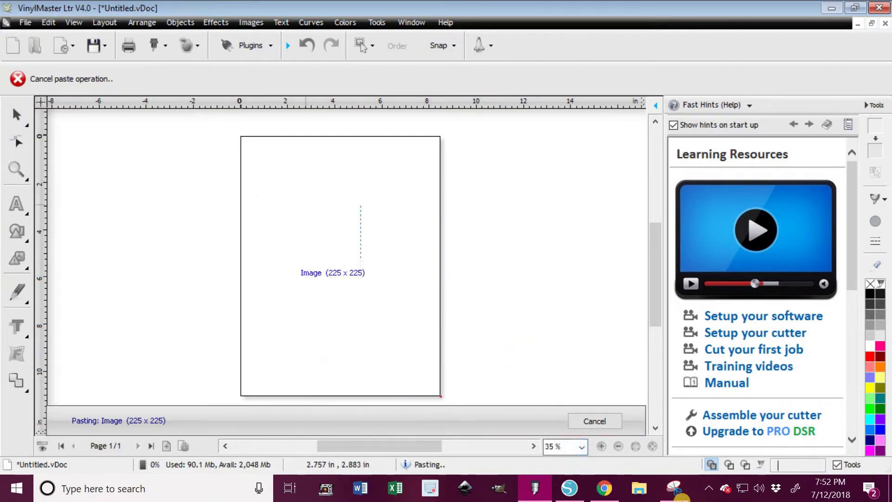
{"action": "left_click", "coordinate": [306, 205]}
{"action": "left_click", "coordinate": [676, 489]}
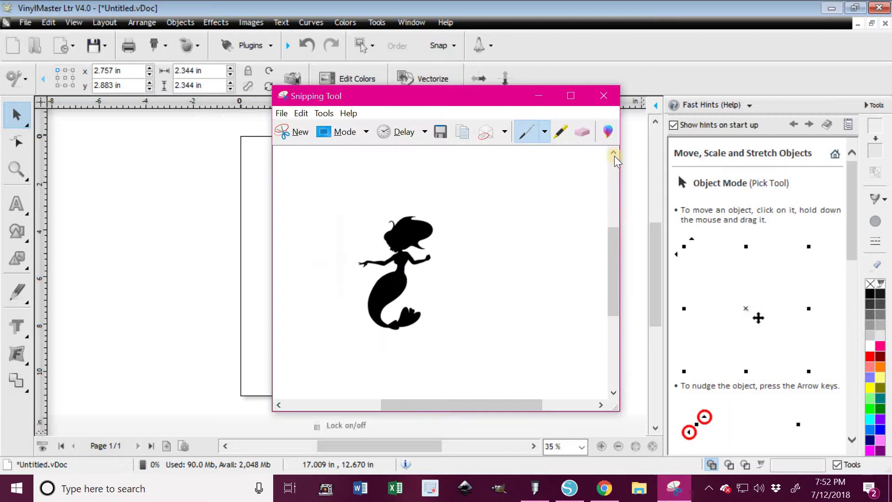
{"action": "key", "text": "alt+Tab"}
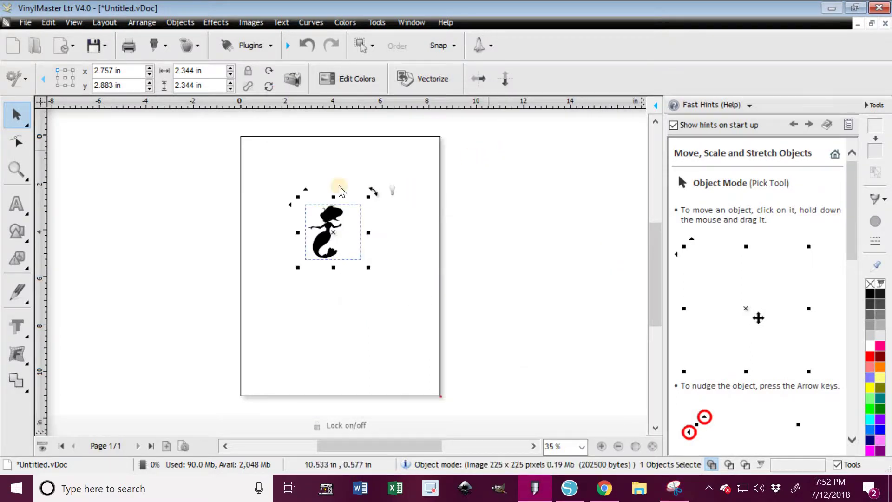
Enlarge the mermaid to 6.365 in square and move it to the page's top-left corner
{"action": "left_click_drag", "start_coordinate": [372, 273], "coordinate": [471, 398]}
{"action": "left_click_drag", "start_coordinate": [352, 305], "coordinate": [339, 252]}
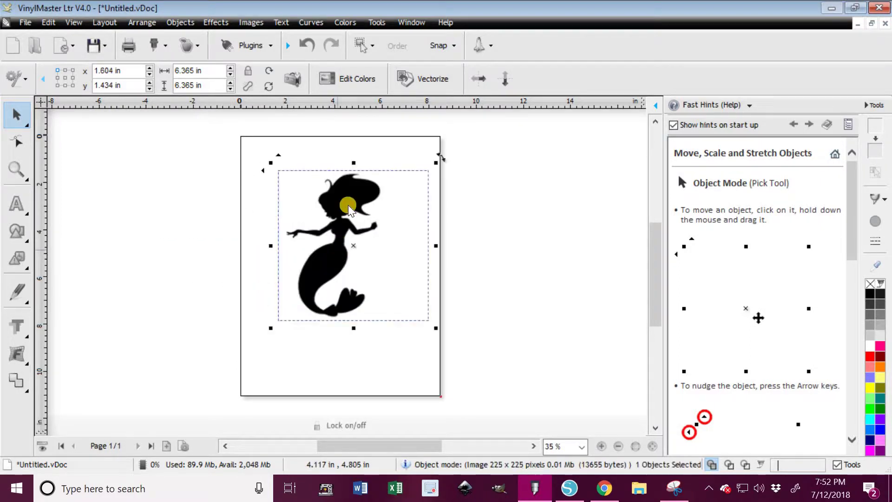
{"action": "left_click_drag", "start_coordinate": [340, 197], "coordinate": [321, 182]}
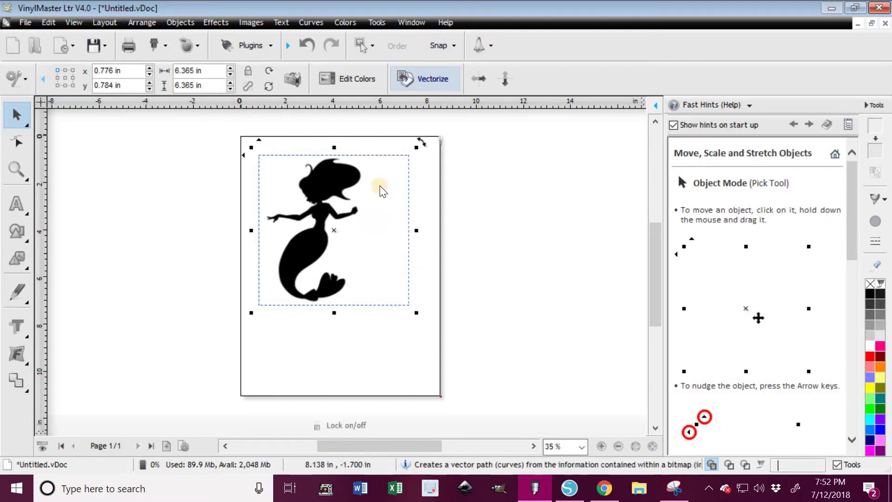
Trace the mermaid in the Vectorizer with Smoothing and Corners at maximum 1.00
{"action": "left_click", "coordinate": [439, 79]}
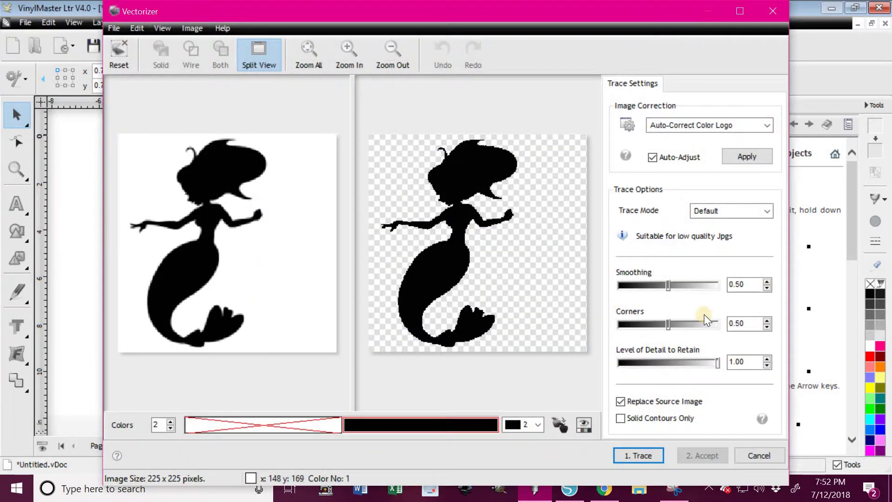
{"action": "left_click", "coordinate": [462, 210]}
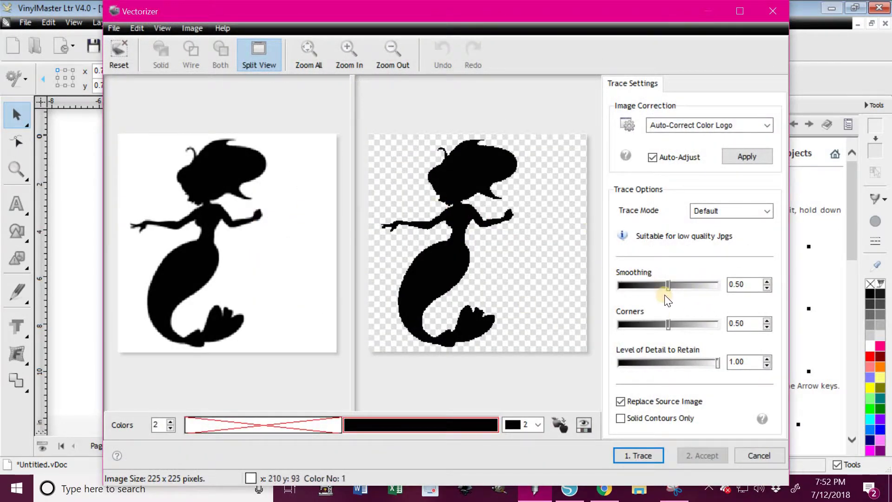
{"action": "left_click_drag", "start_coordinate": [668, 287], "coordinate": [726, 288]}
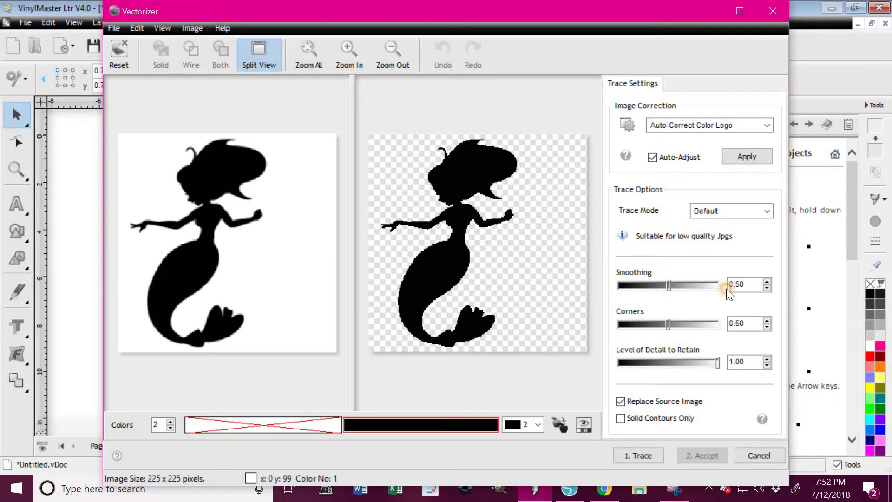
{"action": "left_click", "coordinate": [667, 325]}
{"action": "left_click_drag", "start_coordinate": [667, 325], "coordinate": [738, 325]}
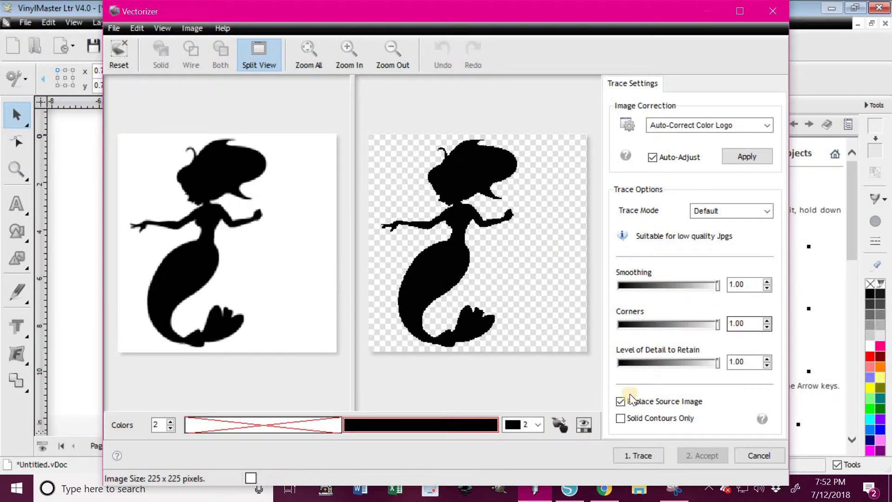
{"action": "left_click", "coordinate": [632, 452]}
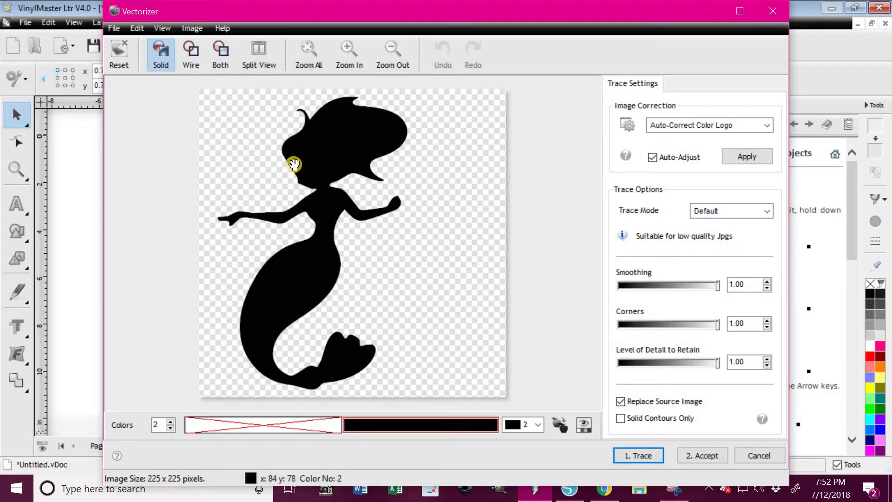
Re-trace with Smoothing 0.54 and Corners 0.55, accept, and nudge the result right
{"action": "left_click", "coordinate": [669, 323]}
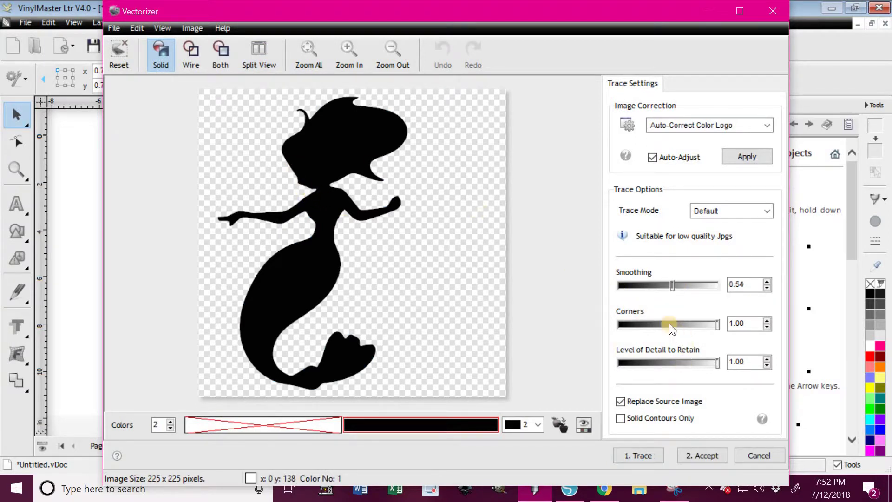
{"action": "left_click", "coordinate": [673, 325]}
{"action": "left_click", "coordinate": [641, 455]}
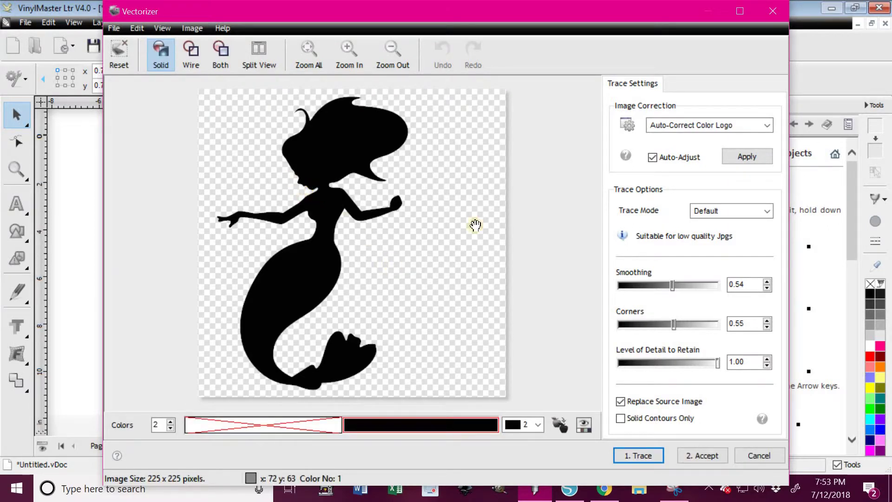
{"action": "left_click", "coordinate": [702, 455]}
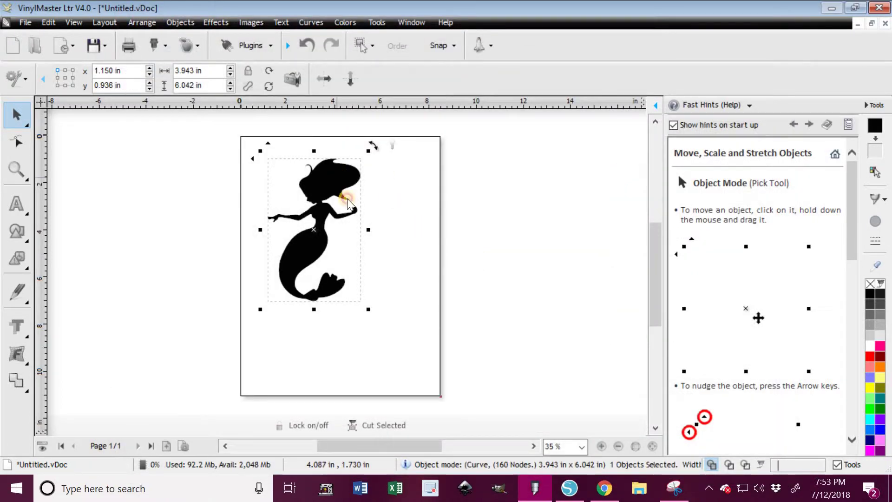
{"action": "mouse_move", "coordinate": [347, 203]}
{"action": "left_mouse_down"}
{"action": "mouse_move", "coordinate": [354, 155]}
{"action": "mouse_move", "coordinate": [359, 199]}
{"action": "left_mouse_up"}
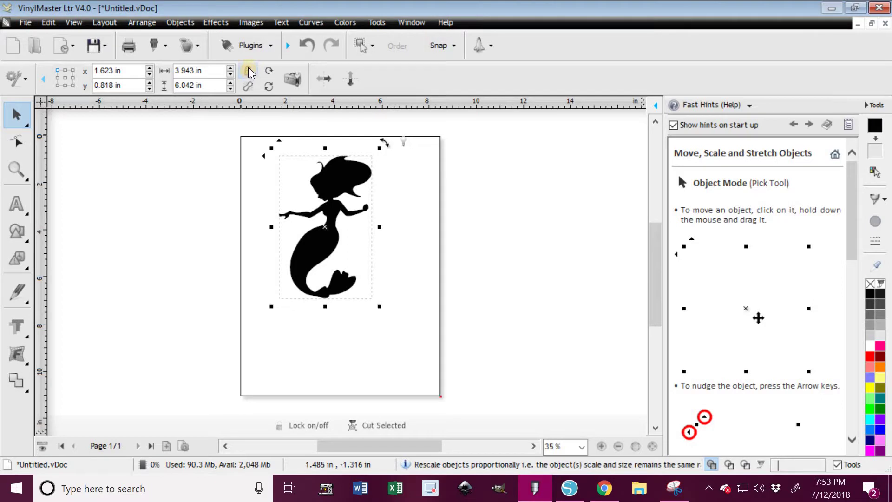
Set the mermaid's width to 1.5 in
{"action": "left_click", "coordinate": [177, 73]}
{"action": "key", "text": "BackSpace"}
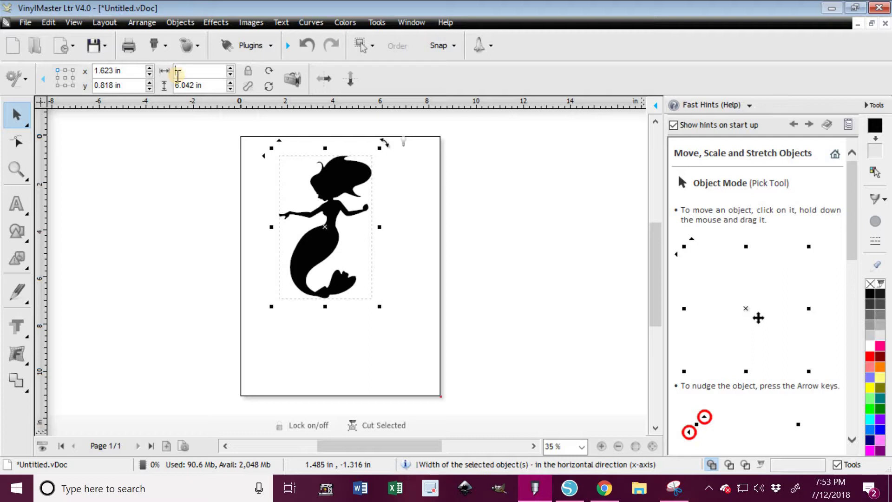
{"action": "type", "text": "1.5"}
{"action": "key", "text": "Tab"}
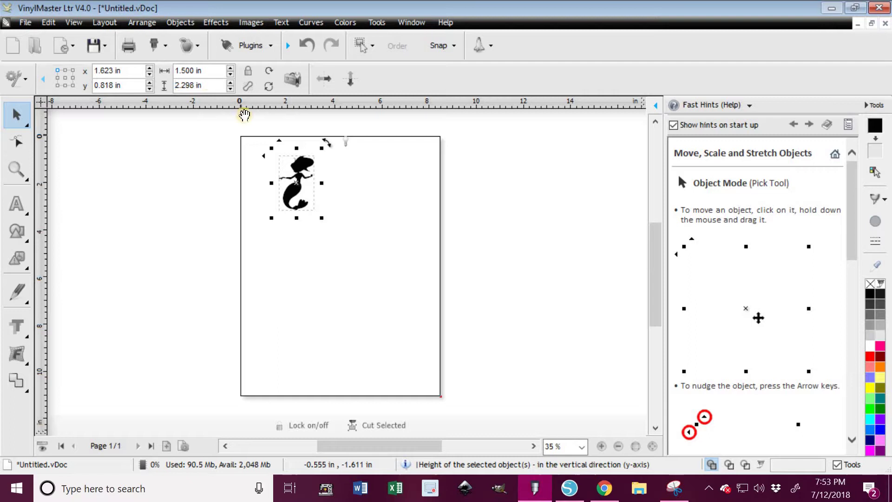
Stretch the mermaid taller, then set its height to 3 in
{"action": "left_click", "coordinate": [298, 228]}
{"action": "left_click_drag", "start_coordinate": [298, 228], "coordinate": [320, 261]}
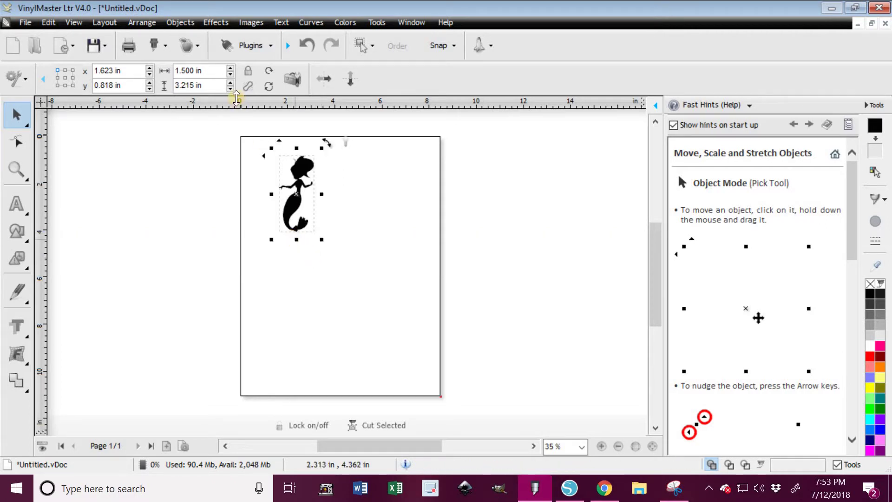
{"action": "left_click", "coordinate": [198, 85]}
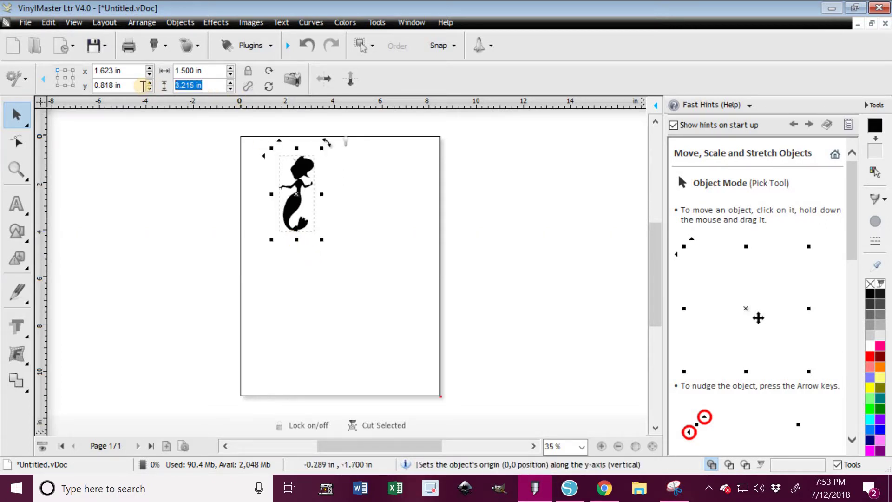
{"action": "type", "text": "3"}
{"action": "key", "text": "Return"}
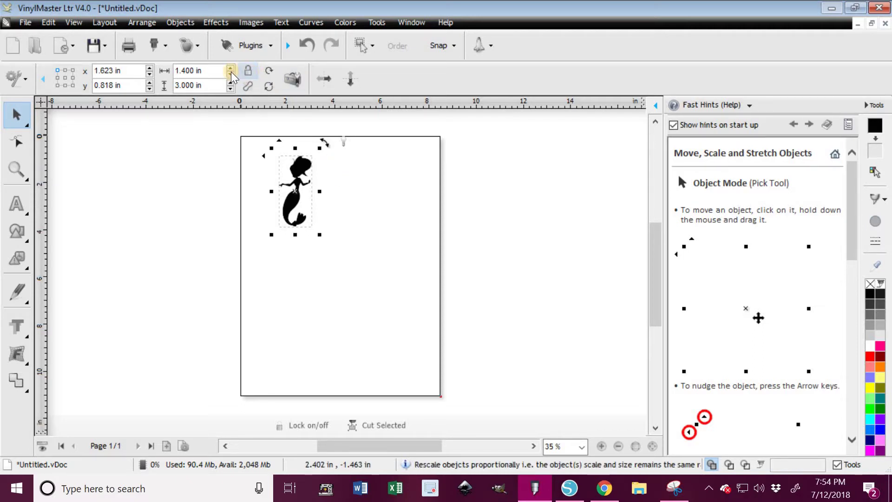
Set the mermaid's width back to 1.5 in
{"action": "left_click", "coordinate": [167, 70]}
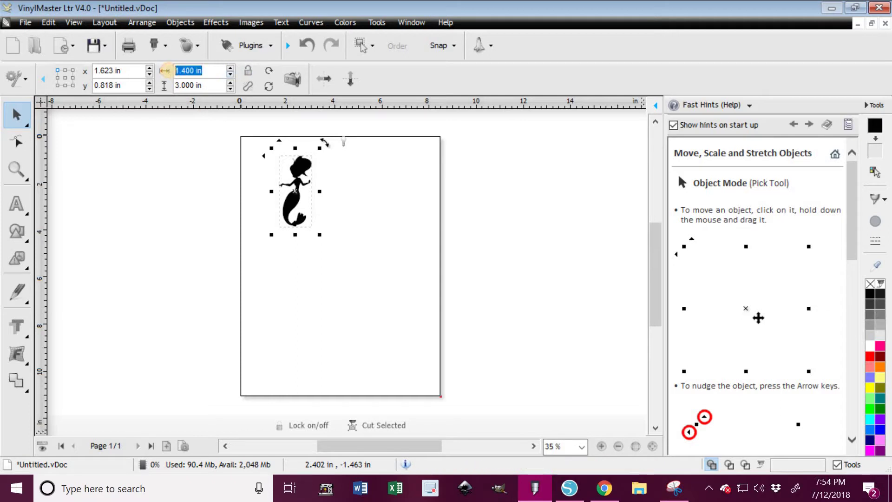
{"action": "type", "text": "1.5"}
{"action": "key", "text": "Tab"}
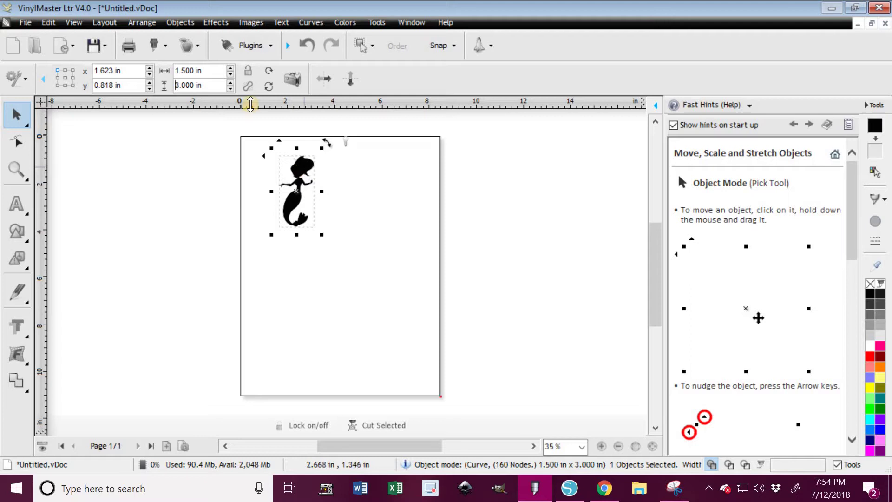
Set the height to 3 in, correcting a mistaken 18 in entry
{"action": "left_click", "coordinate": [173, 85]}
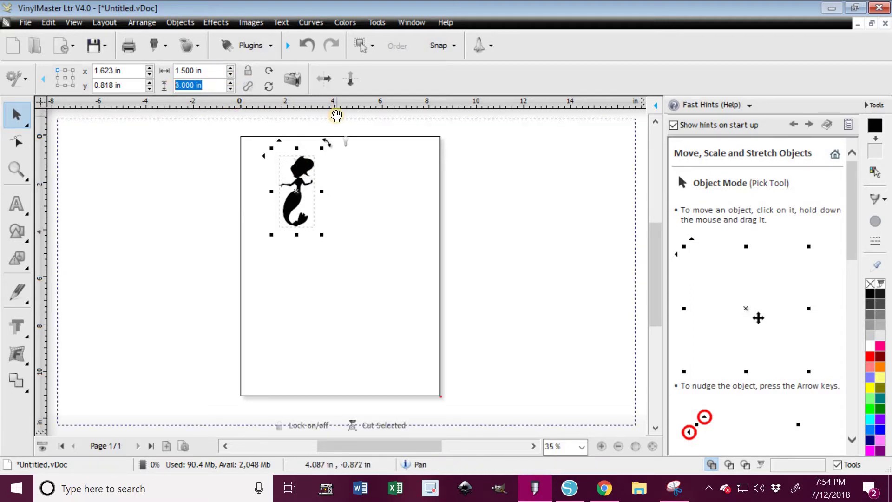
{"action": "type", "text": "18"}
{"action": "key", "text": "Return"}
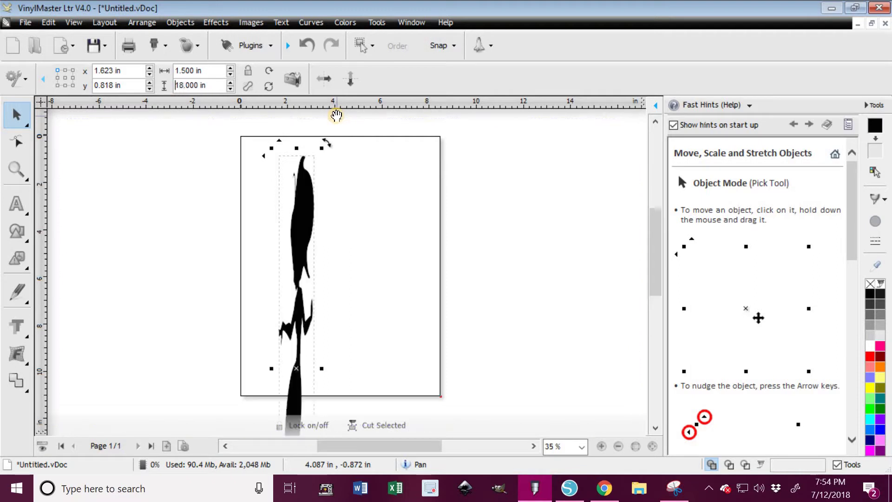
{"action": "left_click", "coordinate": [197, 85]}
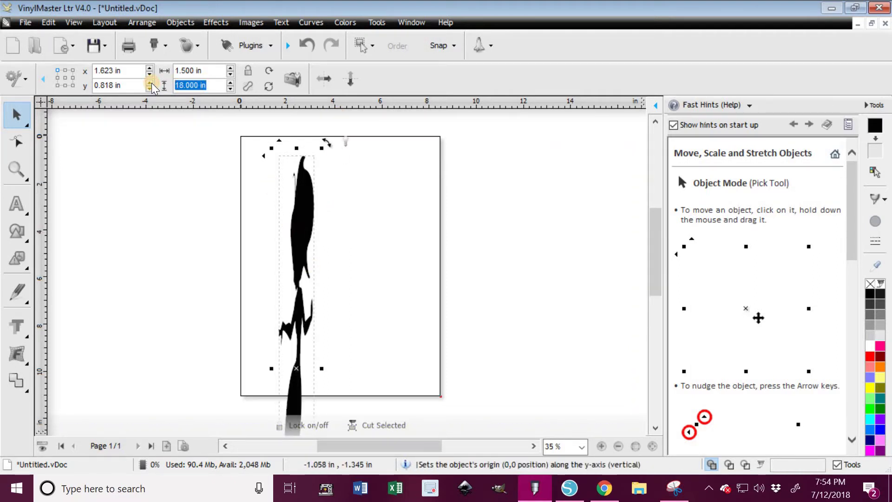
{"action": "type", "text": "3"}
{"action": "key", "text": "Return"}
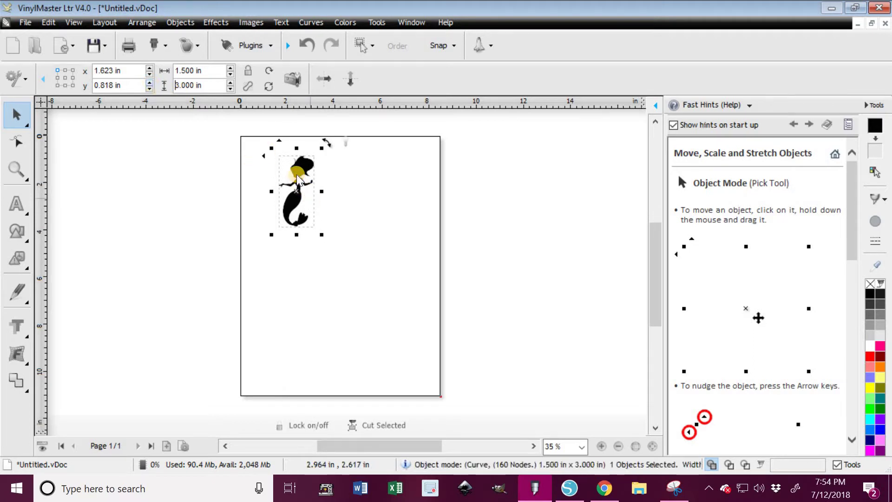
Drag the 1.5 × 3 in mermaid off the Letter page onto the workspace at its left
{"action": "left_click_drag", "start_coordinate": [297, 172], "coordinate": [274, 158]}
{"action": "mouse_move", "coordinate": [276, 158]}
{"action": "left_mouse_down"}
{"action": "mouse_move", "coordinate": [396, 171]}
{"action": "mouse_move", "coordinate": [397, 160]}
{"action": "mouse_move", "coordinate": [245, 165]}
{"action": "mouse_move", "coordinate": [267, 158]}
{"action": "left_mouse_up"}
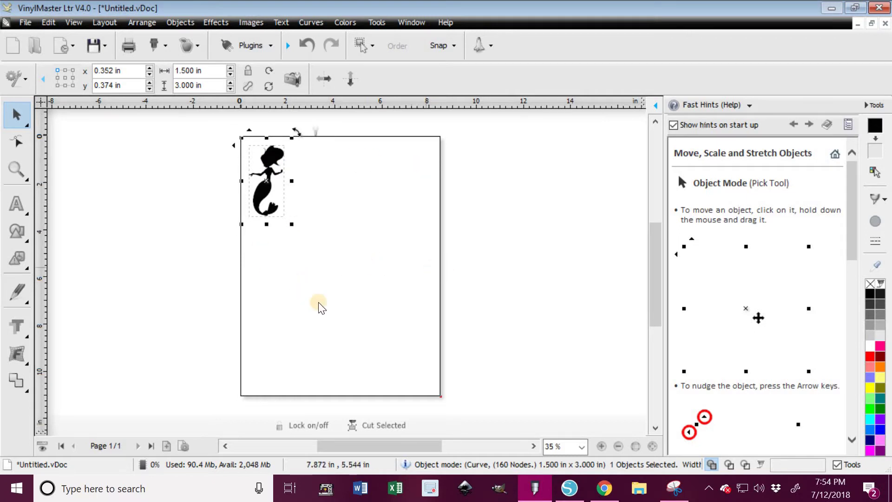
{"action": "left_click_drag", "start_coordinate": [272, 162], "coordinate": [77, 169]}
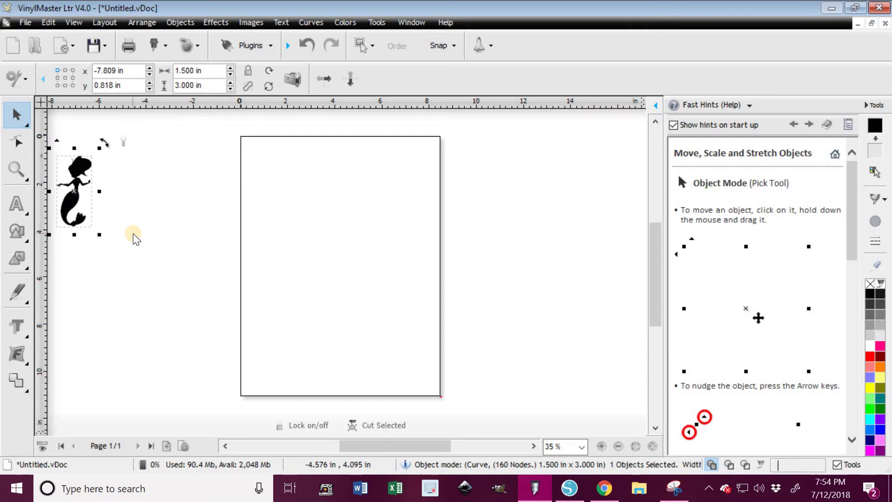
{"action": "left_click_drag", "start_coordinate": [127, 154], "coordinate": [137, 144]}
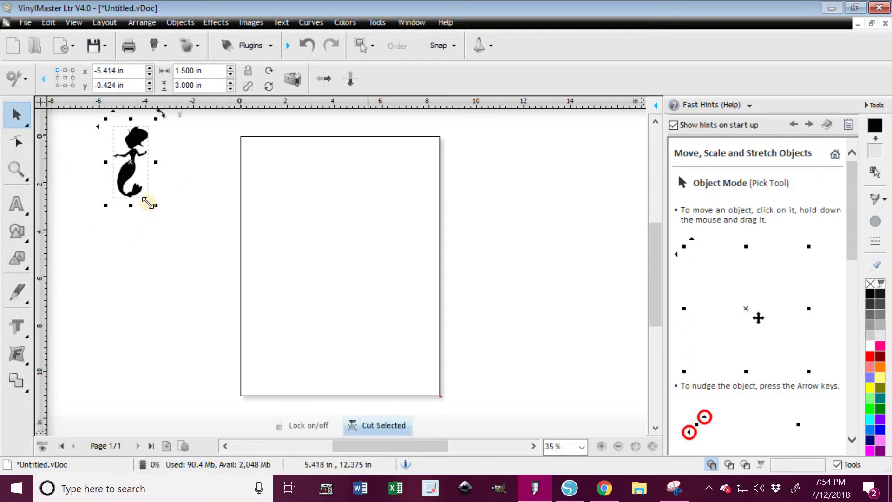
Open Send to be Cut for the mermaid on the USCutter MH-721 and select the media width
{"action": "left_click", "coordinate": [384, 434]}
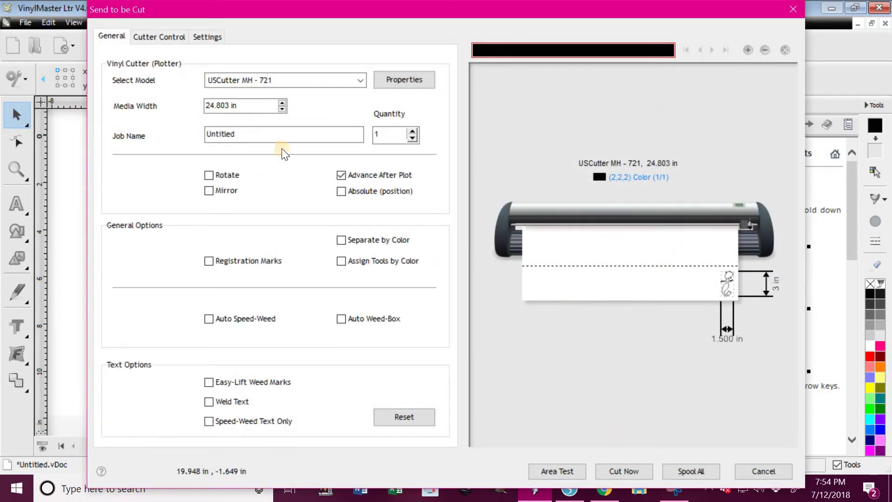
{"action": "left_click_drag", "start_coordinate": [205, 106], "coordinate": [278, 106]}
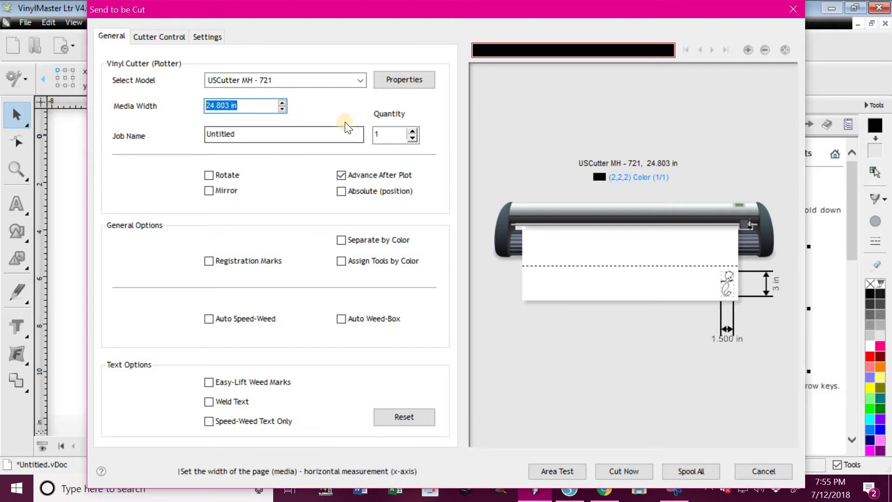
In the Vinyl Spooler's cutter properties, replace the 24.803 in Media Width with 15
{"action": "left_click", "coordinate": [412, 79]}
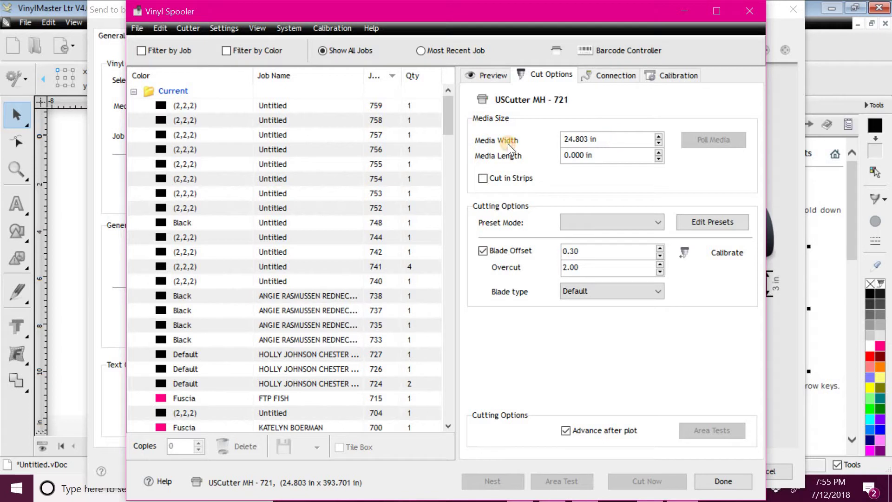
{"action": "left_click_drag", "start_coordinate": [637, 137], "coordinate": [543, 141]}
{"action": "type", "text": "15"}
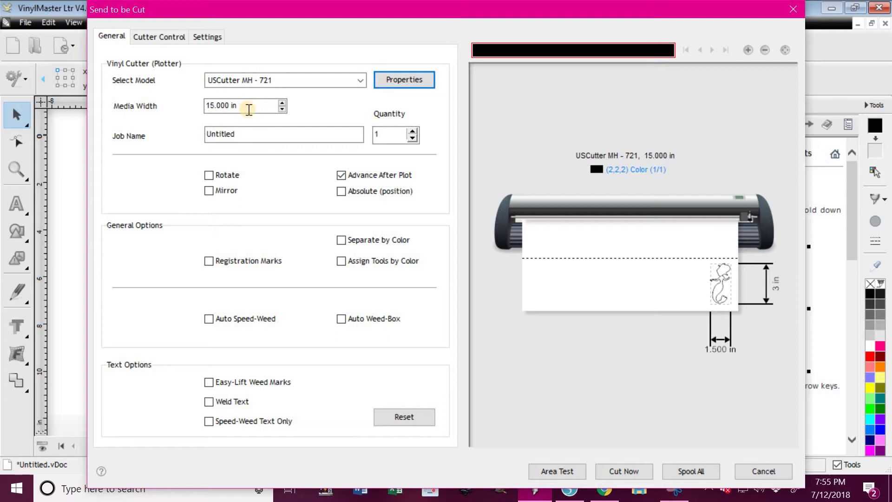
Enter 3 in as the Send to be Cut media width, toggling Mirror on then back off
{"action": "left_click_drag", "start_coordinate": [249, 106], "coordinate": [225, 105]}
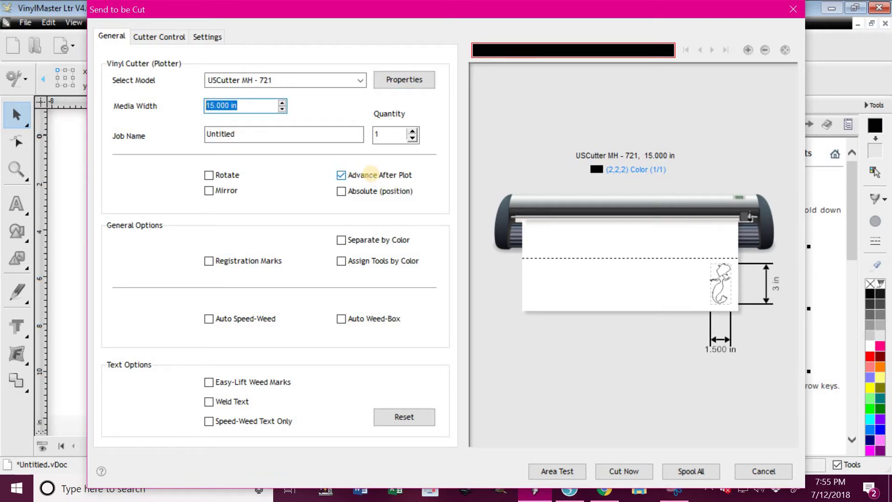
{"action": "type", "text": "3"}
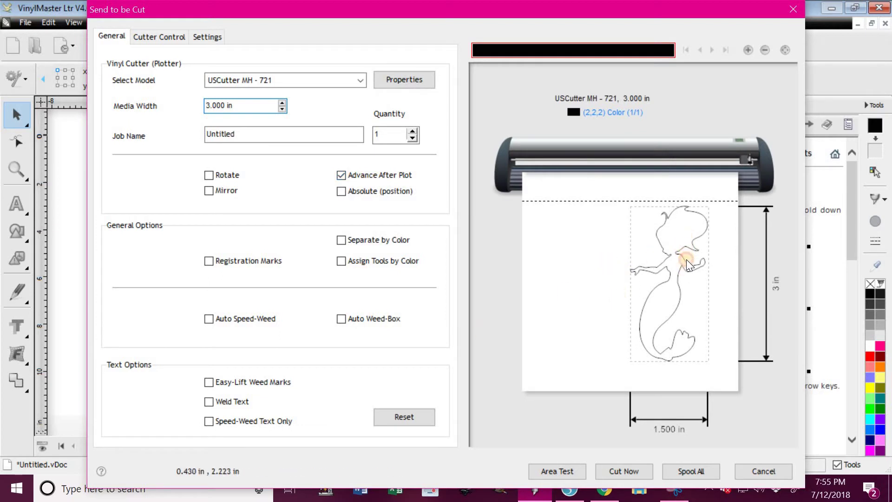
{"action": "left_click_drag", "start_coordinate": [687, 259], "coordinate": [679, 255]}
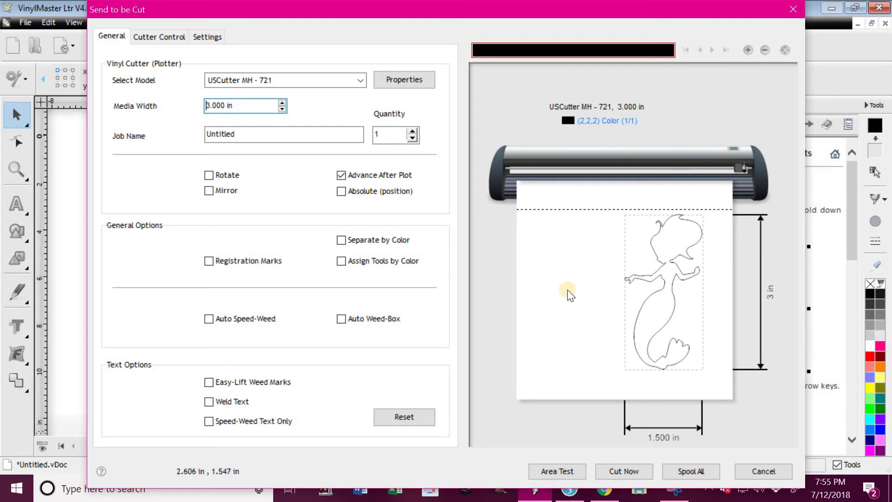
{"action": "left_click", "coordinate": [210, 191]}
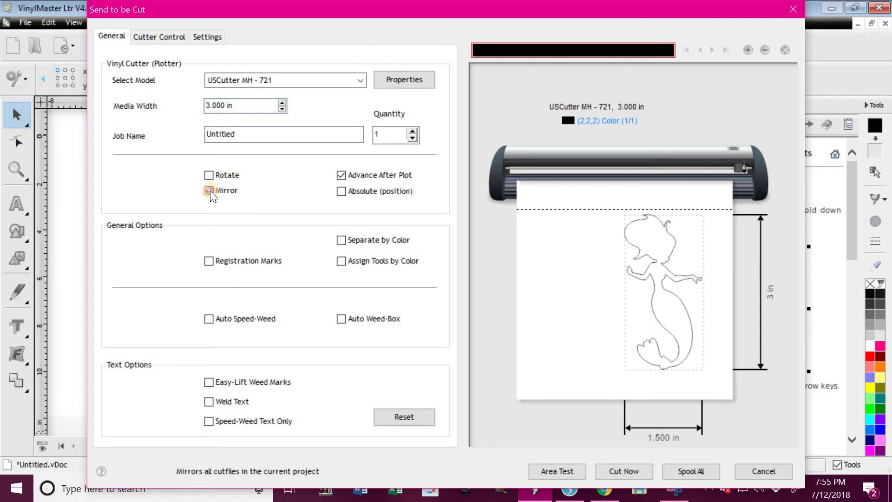
{"action": "left_click", "coordinate": [210, 190]}
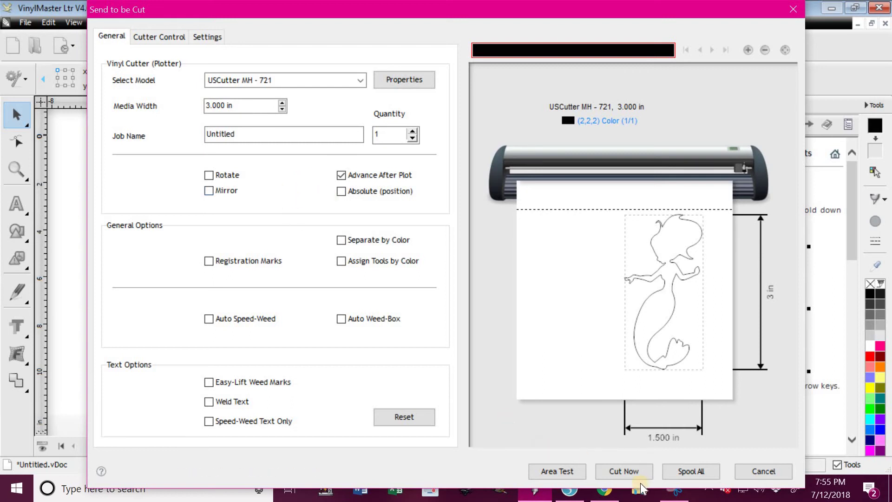
Send the mermaid job with Cut Now and answer Yes to Proceed with Cutting
{"action": "left_click", "coordinate": [628, 471]}
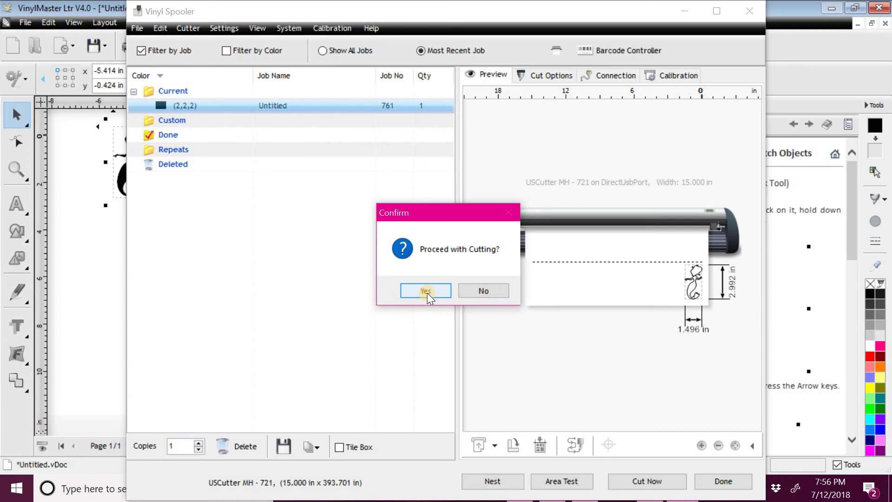
{"action": "left_click", "coordinate": [476, 291]}
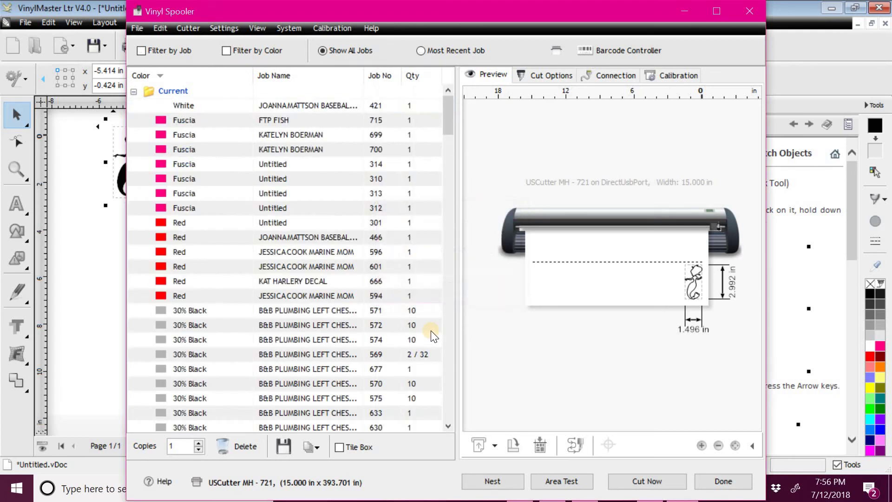